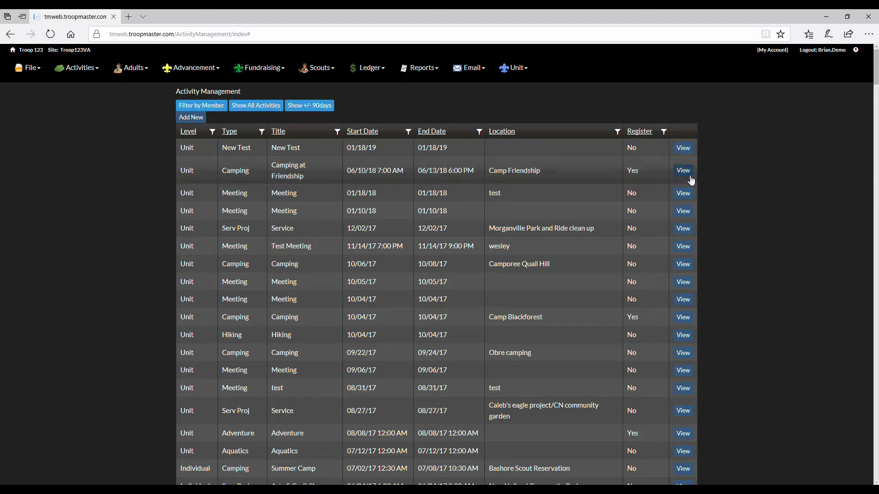
- Open the Camping at Friendship activity and bring up its email reminder scheduling form
{"action": "left_click", "coordinate": [684, 171]}
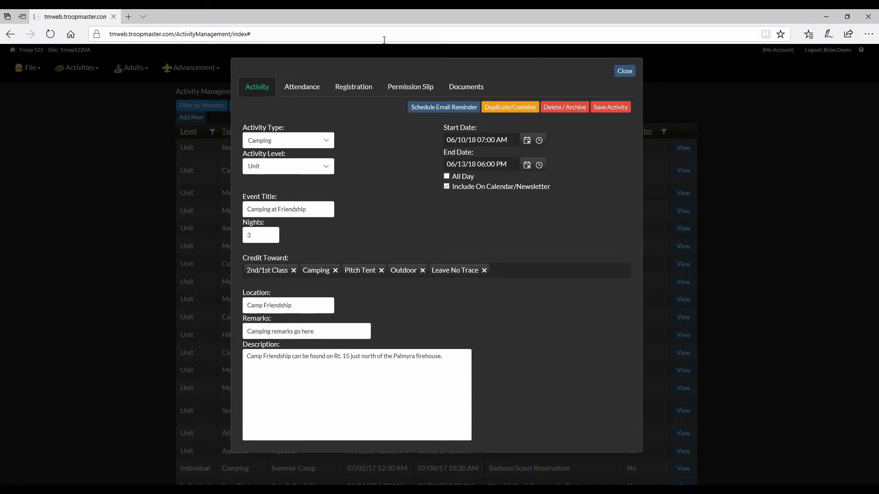
{"action": "left_click", "coordinate": [437, 110]}
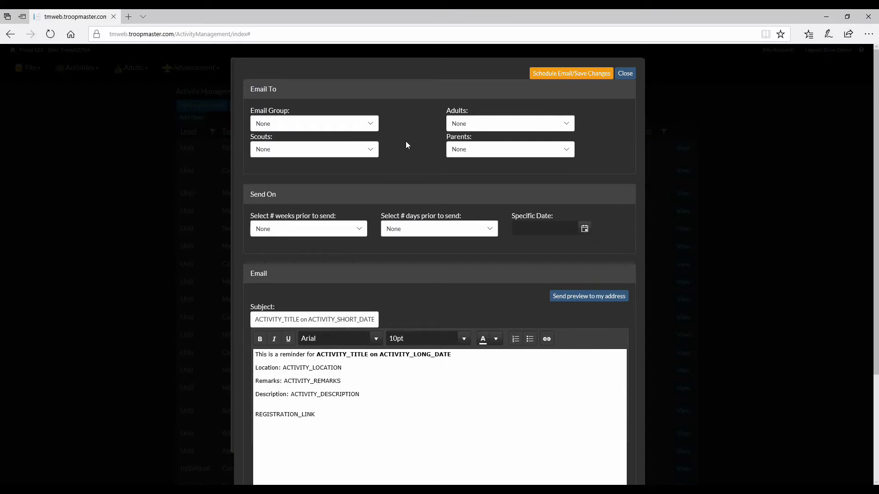
- Examine the recipient choices offered for email groups, scouts, adults and parents
{"action": "left_click", "coordinate": [372, 122]}
{"action": "left_click", "coordinate": [389, 123]}
{"action": "left_click", "coordinate": [372, 149]}
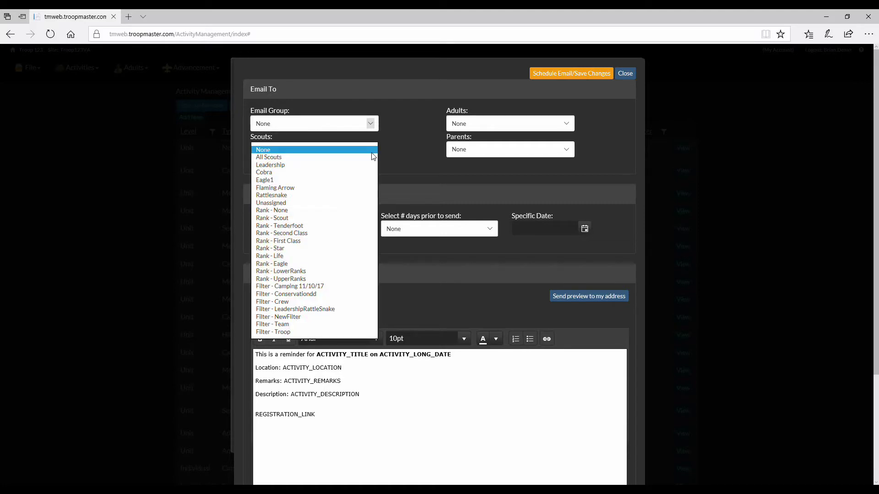
{"action": "left_click", "coordinate": [412, 147]}
{"action": "left_click", "coordinate": [570, 128]}
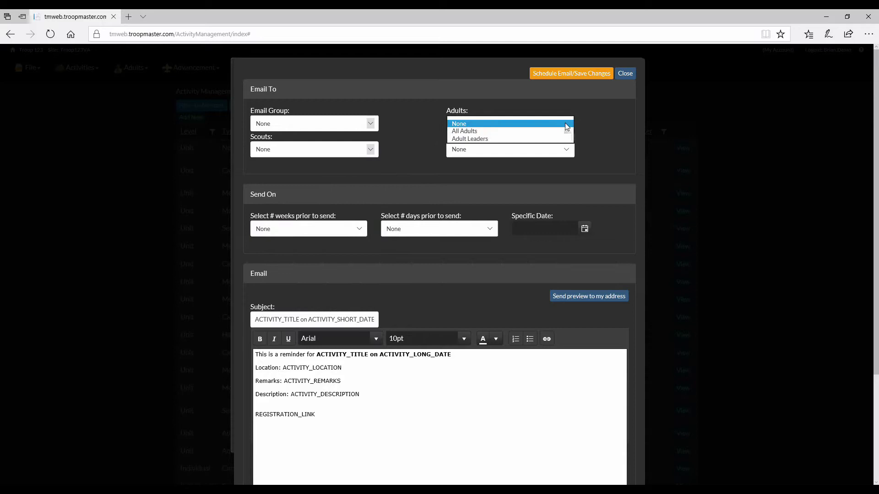
{"action": "left_click", "coordinate": [641, 132]}
{"action": "left_click", "coordinate": [566, 149]}
{"action": "left_click", "coordinate": [597, 147]}
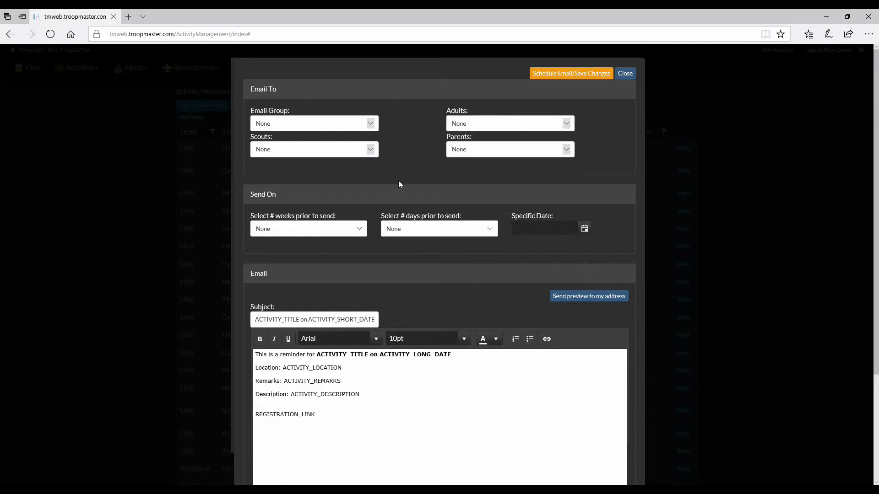
- Address the reminder email to All Scouts and All Adults
{"action": "left_click", "coordinate": [371, 150]}
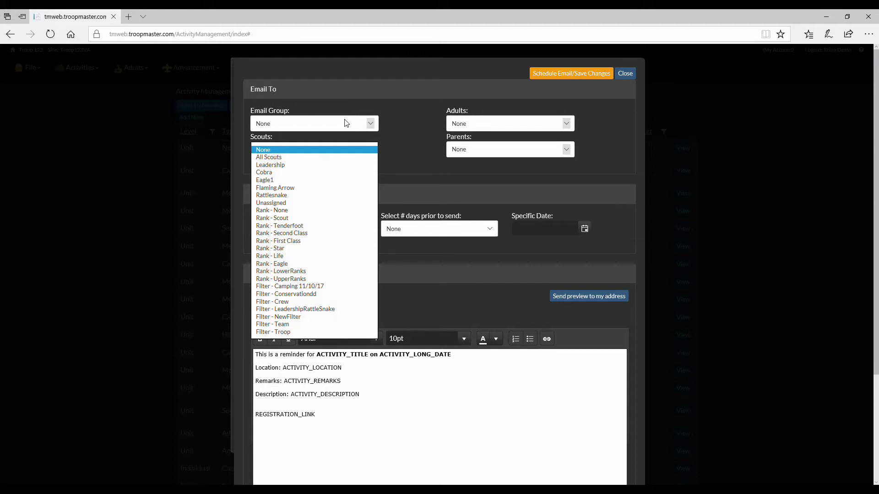
{"action": "left_click", "coordinate": [325, 158]}
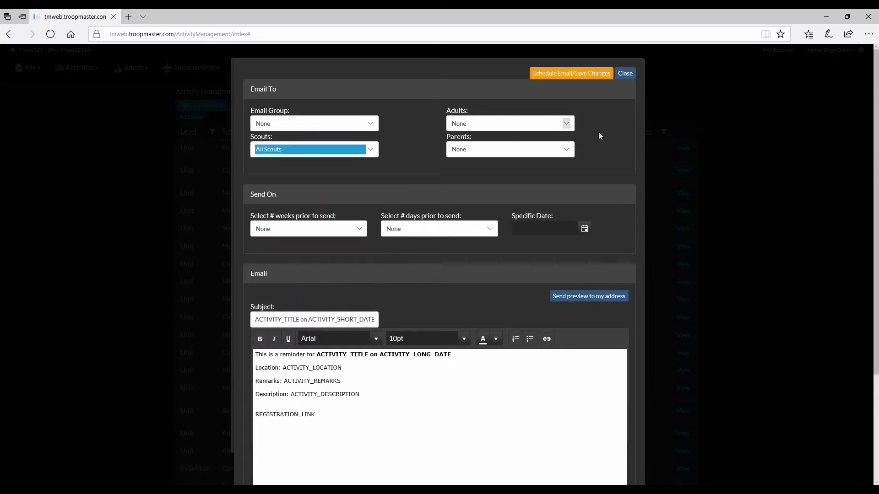
{"action": "left_click", "coordinate": [566, 123]}
{"action": "key", "text": "Down"}
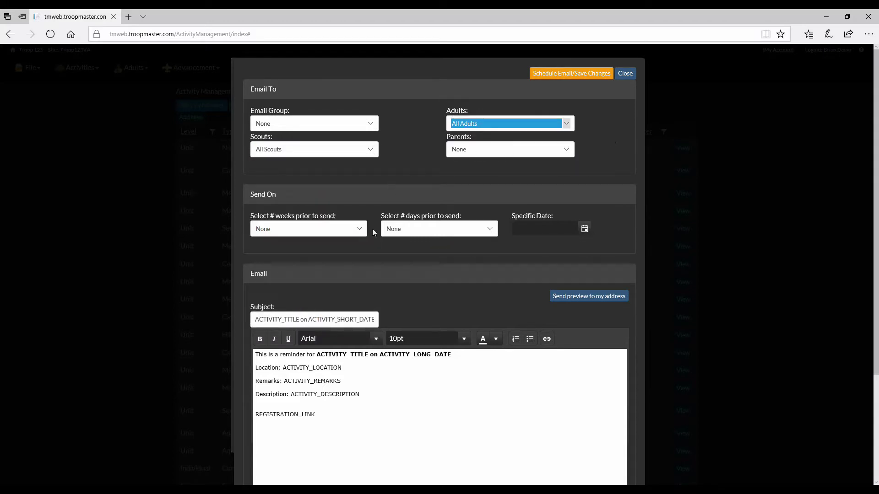
- Schedule the reminder for 2 weeks and 3 days prior to the activity, plus the specific date 01/26/18
{"action": "left_click", "coordinate": [352, 229]}
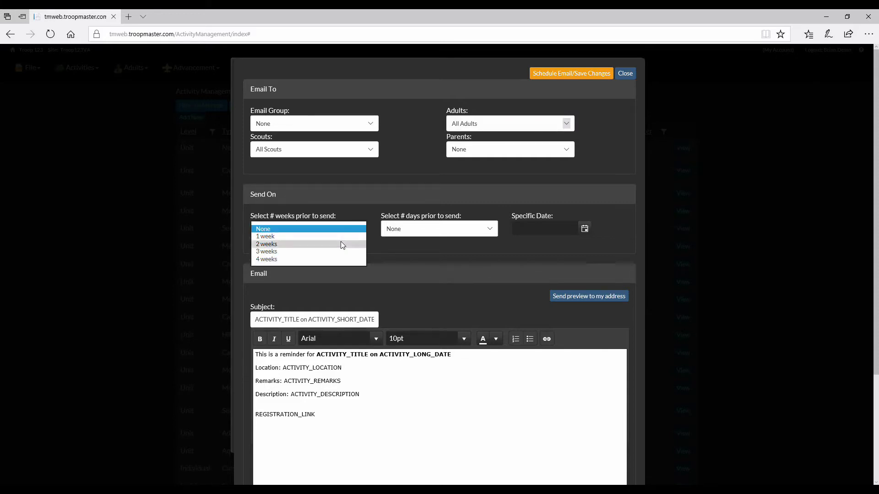
{"action": "left_click", "coordinate": [341, 244]}
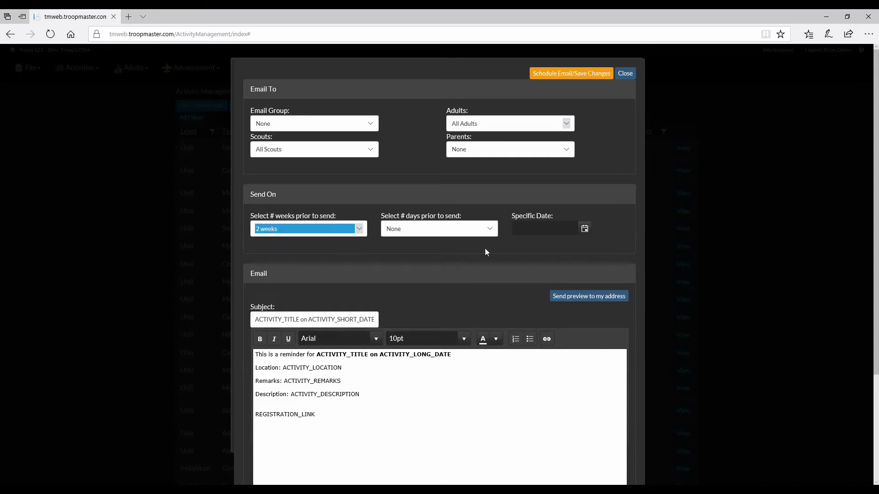
{"action": "left_click", "coordinate": [481, 229]}
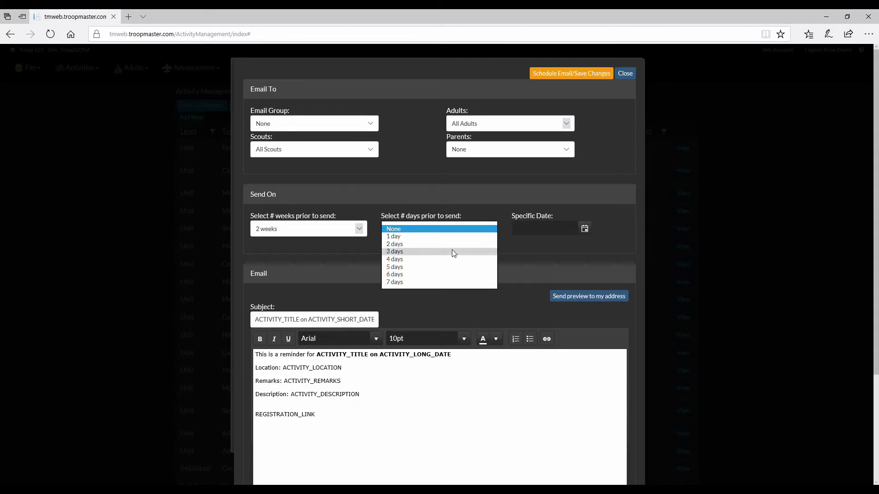
{"action": "left_click", "coordinate": [453, 252]}
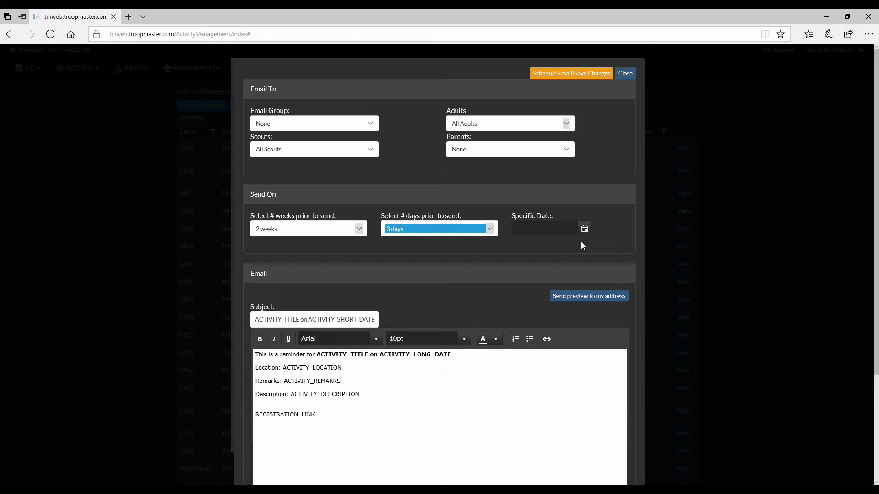
{"action": "left_click", "coordinate": [585, 229]}
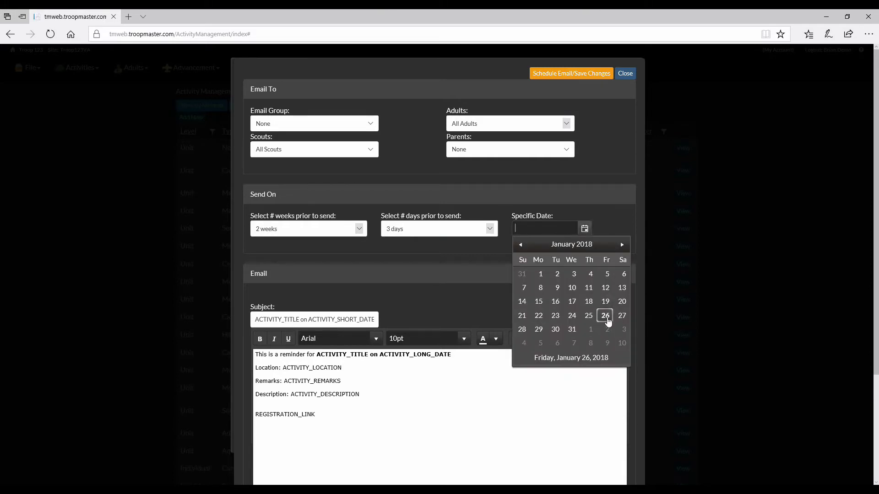
{"action": "left_click", "coordinate": [606, 315]}
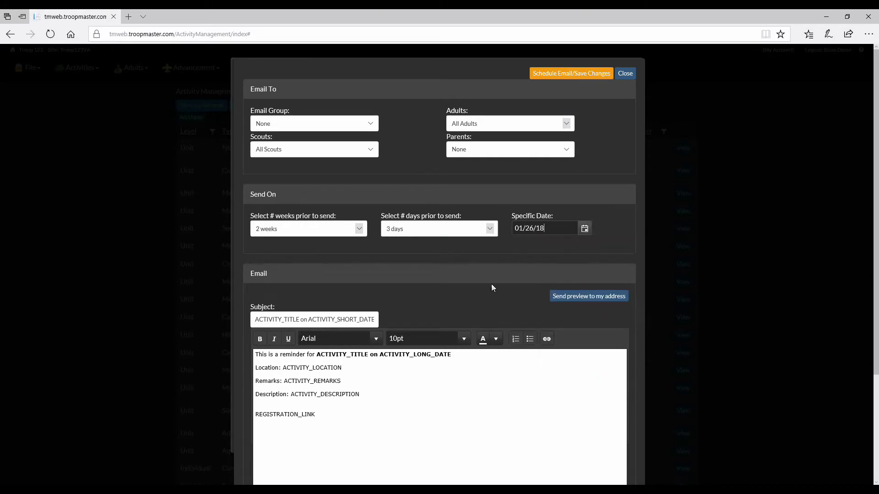
- Send a preview of the reminder email to the account's own address and dismiss the notice
{"action": "scroll", "coordinate": [489, 288], "scroll_direction": "down", "scroll_amount": 3}
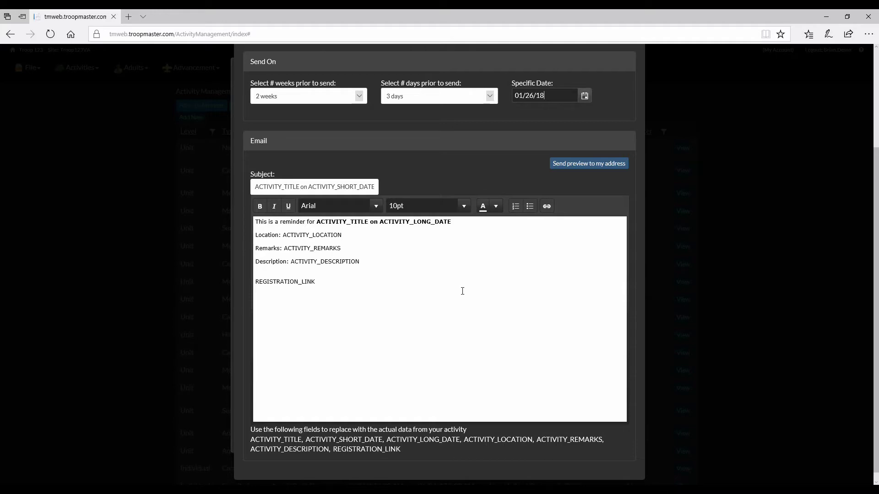
{"action": "left_click", "coordinate": [587, 172]}
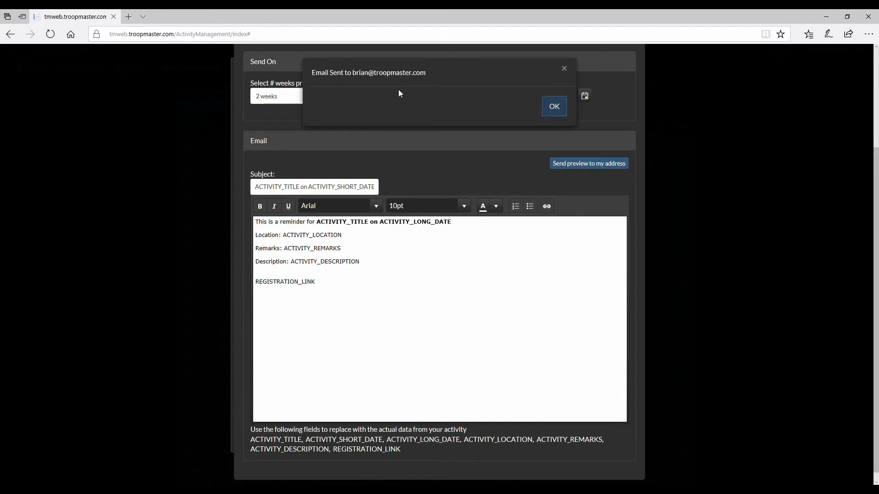
{"action": "left_click", "coordinate": [552, 111]}
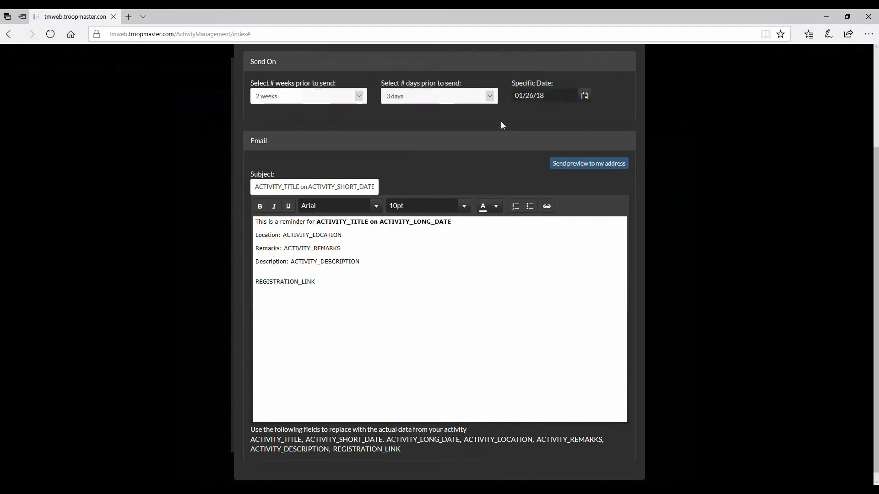
- Switch to Photos to compare the received preview in Email1.png with the reminder template, and minimize the image window
{"action": "left_click", "coordinate": [586, 460]}
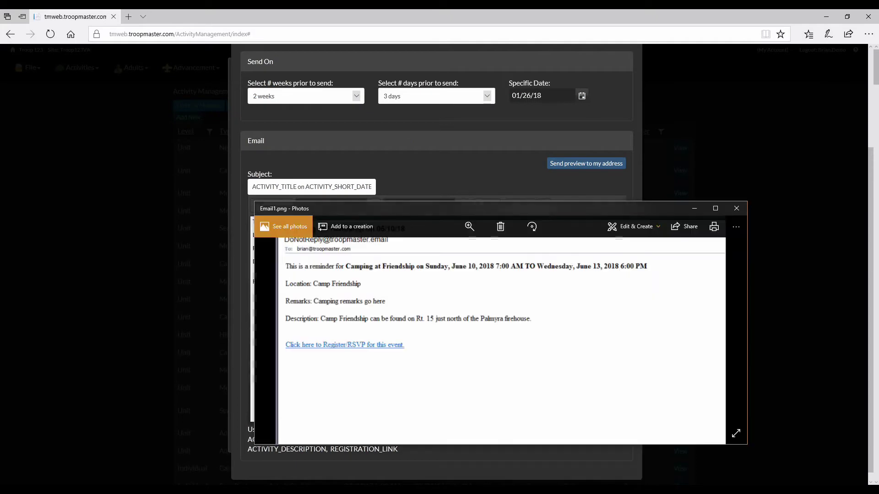
{"action": "left_click_drag", "start_coordinate": [421, 211], "coordinate": [562, 240]}
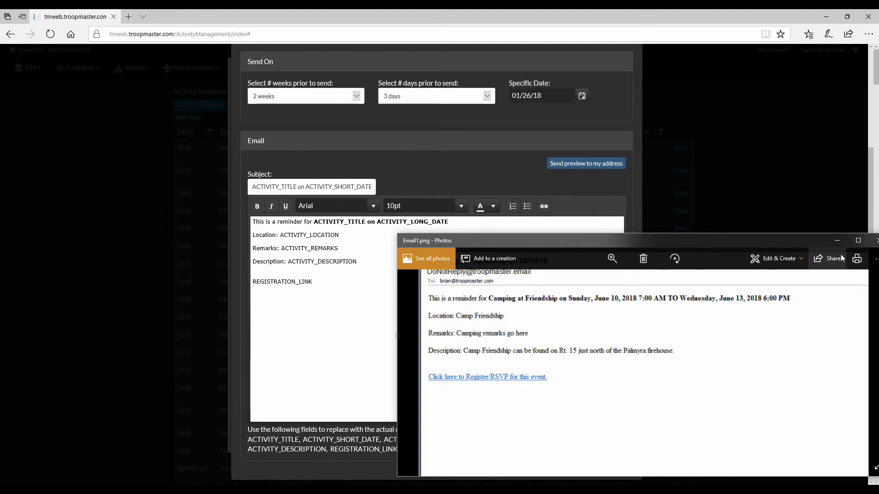
{"action": "left_click_drag", "start_coordinate": [796, 242], "coordinate": [778, 242]}
{"action": "left_click", "coordinate": [819, 241]}
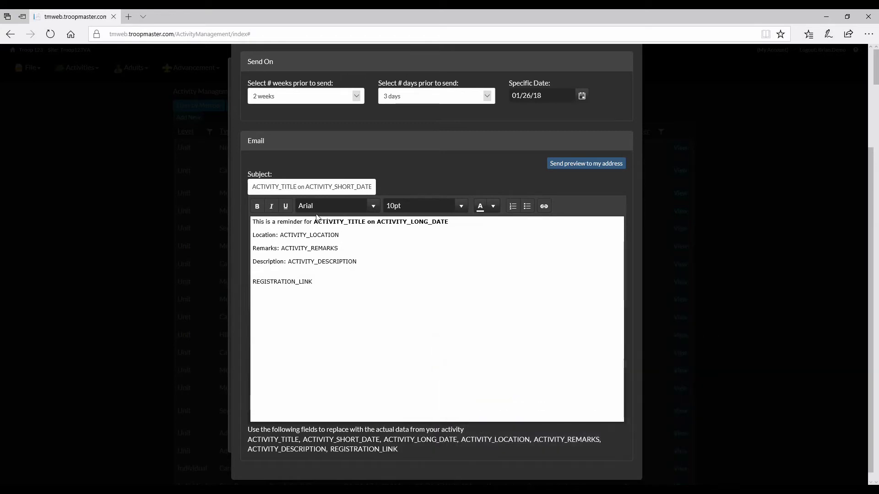
- Color the bold "ACTIVITY_TITLE on ACTIVITY_LONG_DATE" text red in the reminder's message body
{"action": "left_click_drag", "start_coordinate": [314, 222], "coordinate": [444, 229]}
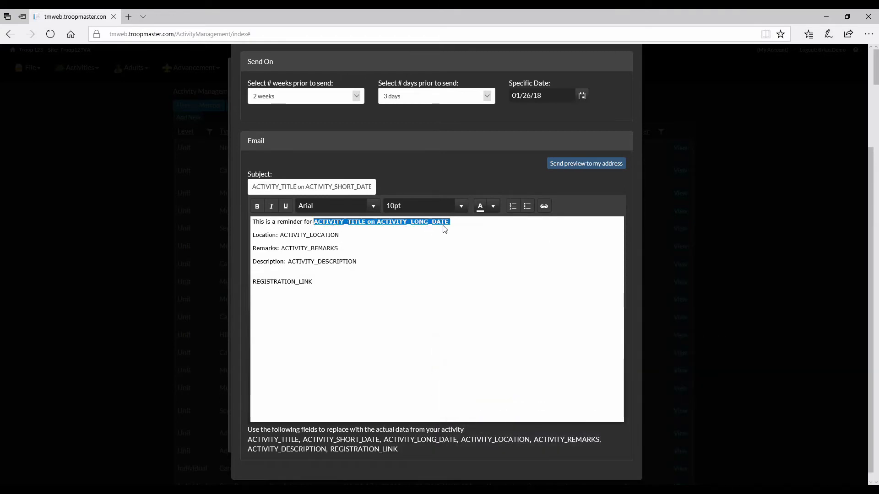
{"action": "key", "text": "ctrl+b"}
{"action": "left_click", "coordinate": [493, 209]}
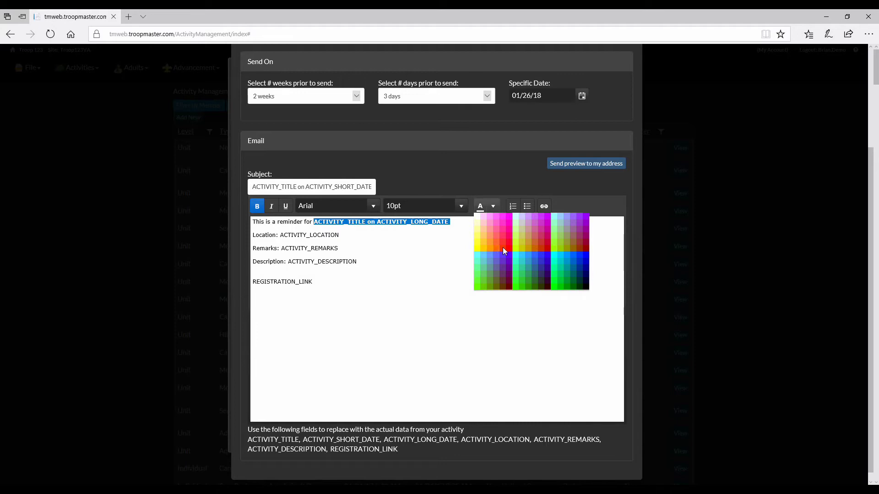
{"action": "left_click", "coordinate": [508, 248]}
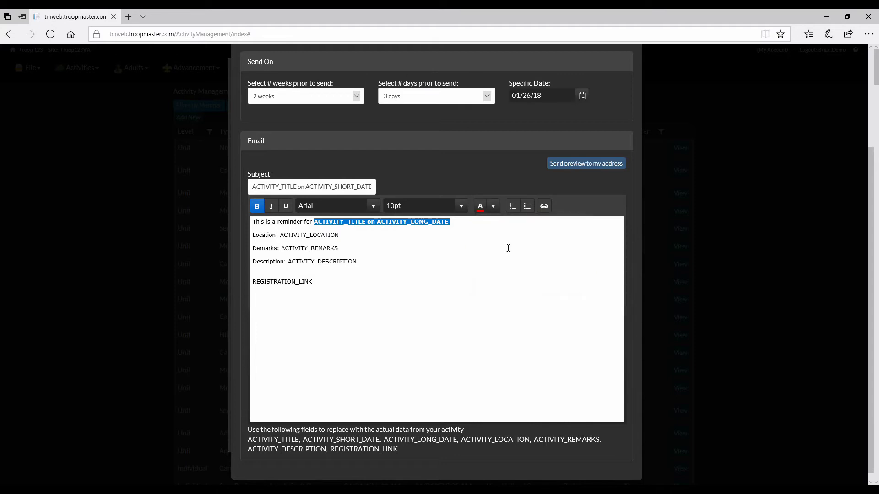
{"action": "left_click", "coordinate": [482, 256]}
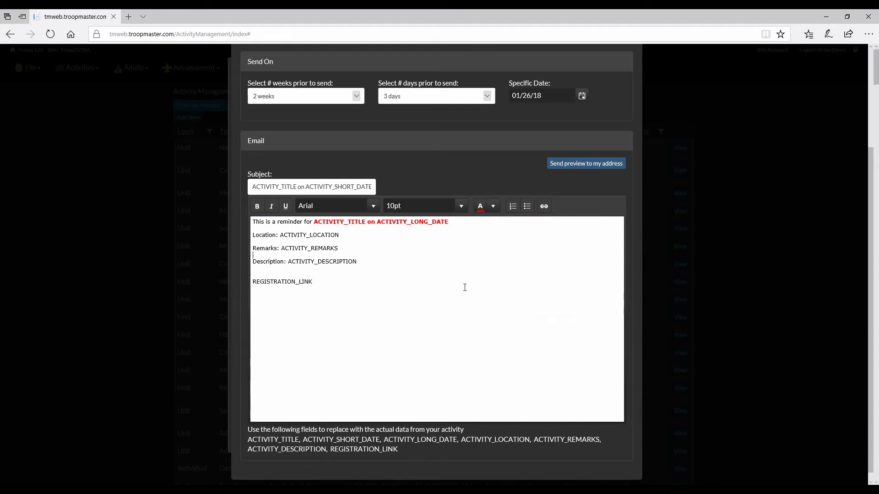
- Send another preview of the reformatted reminder to the account's own address and view the received email in Email2.png in Photos
{"action": "left_click", "coordinate": [586, 163]}
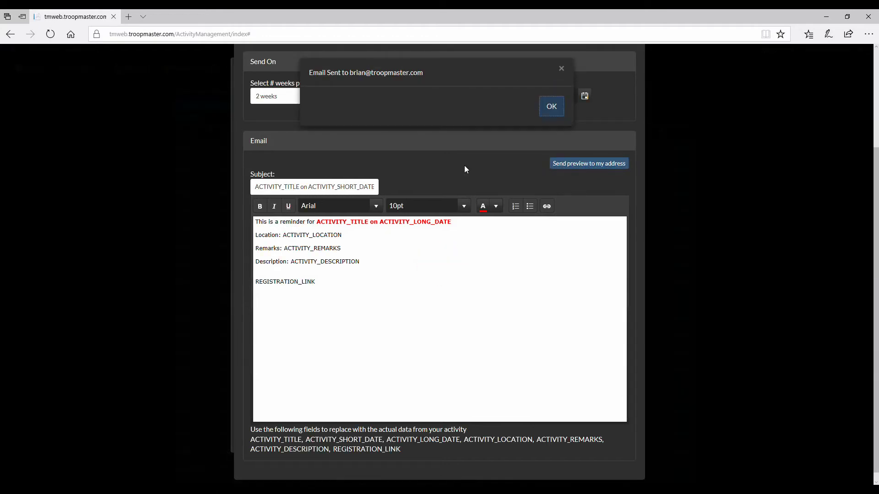
{"action": "left_click", "coordinate": [551, 107]}
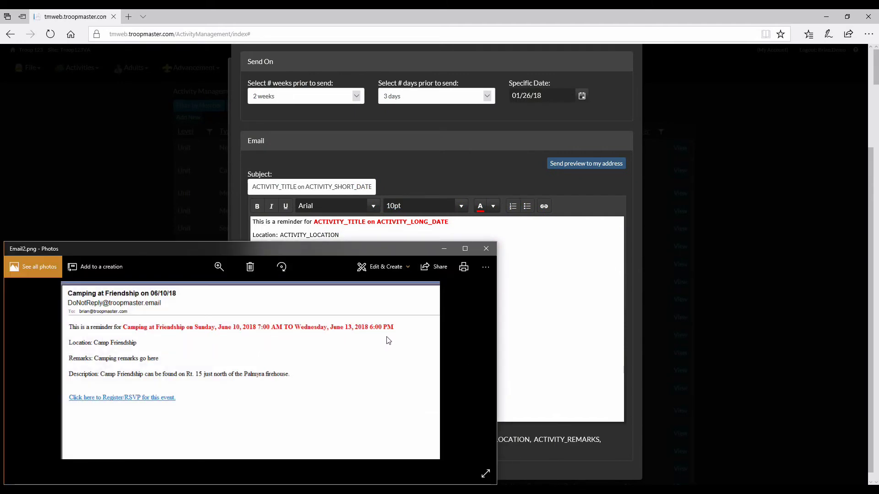
{"action": "left_click", "coordinate": [441, 248]}
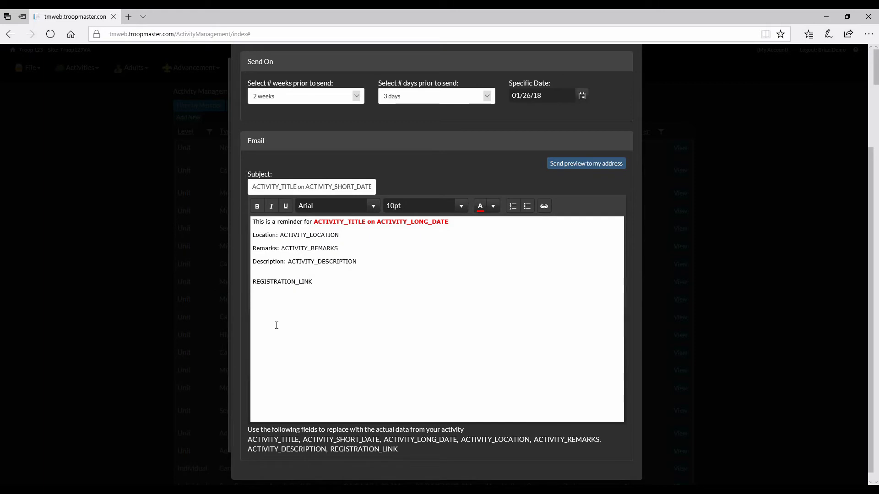
{"action": "mouse_move", "coordinate": [542, 491]}
{"action": "left_click", "coordinate": [492, 460]}
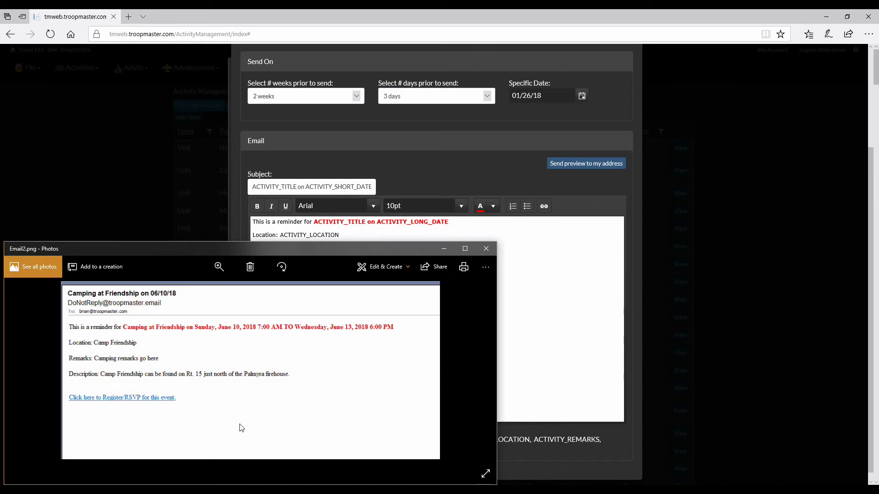
- Switch to the browser window with the event's registration page, examine its activity info and RSVP options, and return to the reminder form
{"action": "key", "text": "alt+Tab"}
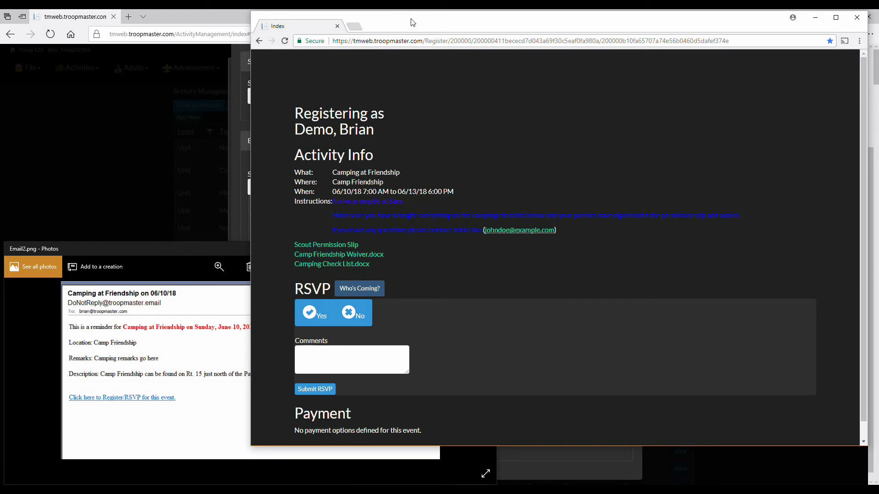
{"action": "left_click_drag", "start_coordinate": [412, 23], "coordinate": [544, 48]}
{"action": "left_click", "coordinate": [365, 106]}
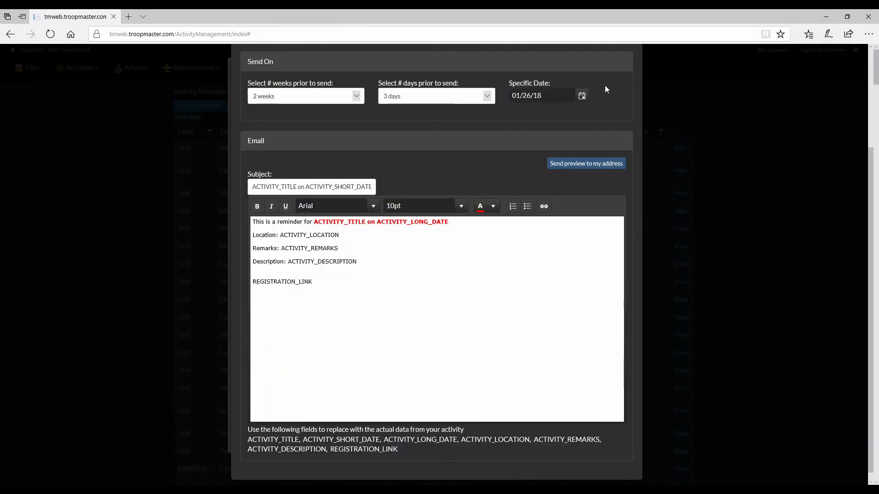
- Save the scheduled email reminder and return to the activity's details
{"action": "scroll", "coordinate": [656, 133], "scroll_direction": "up", "scroll_amount": 3}
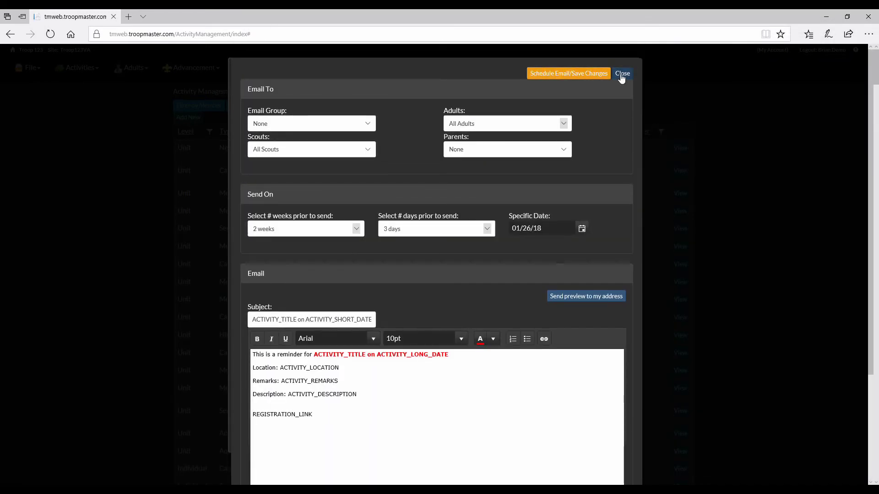
{"action": "left_click", "coordinate": [558, 79]}
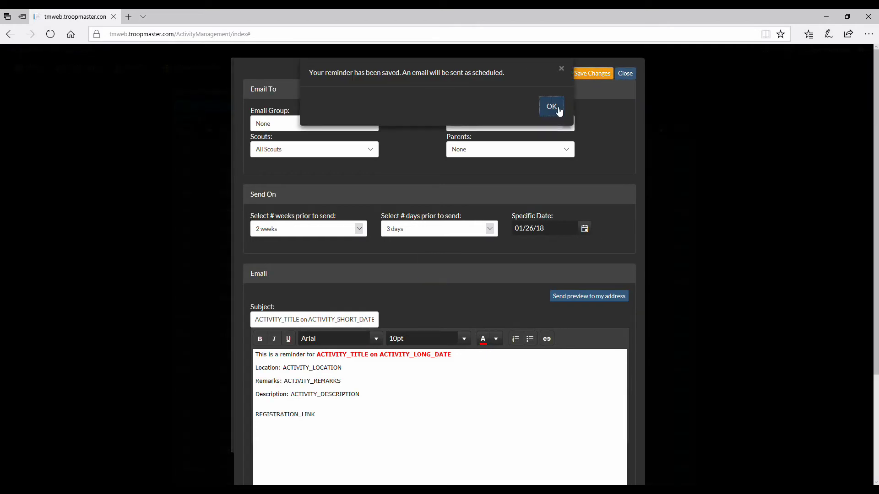
{"action": "left_click", "coordinate": [552, 106]}
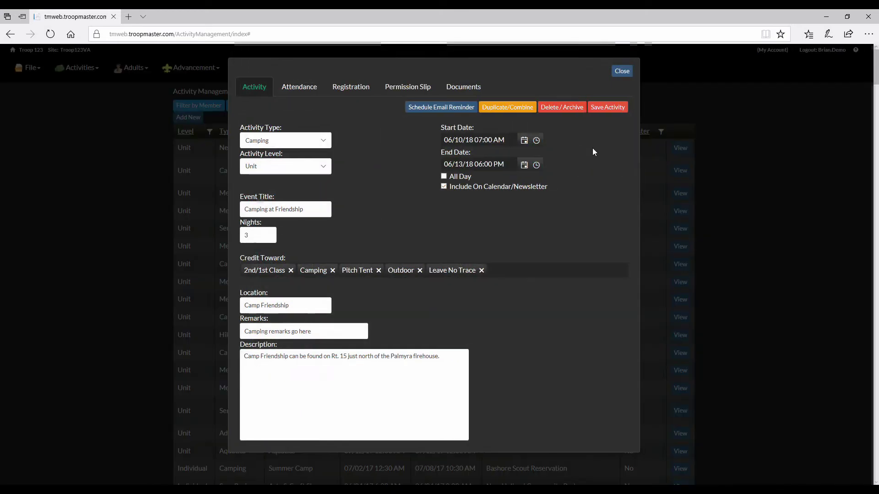
- Try to open the activity's documents and accept saving the Camping at Friendship activity
{"action": "left_click", "coordinate": [475, 94]}
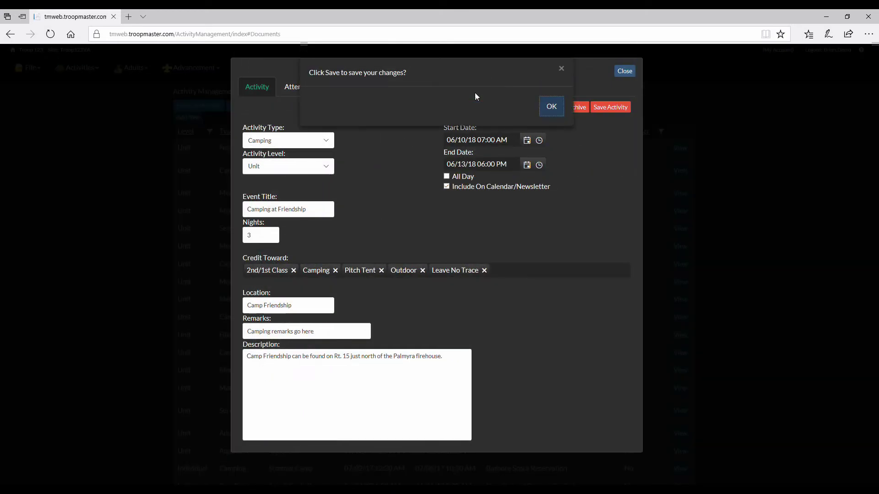
{"action": "left_click", "coordinate": [547, 108]}
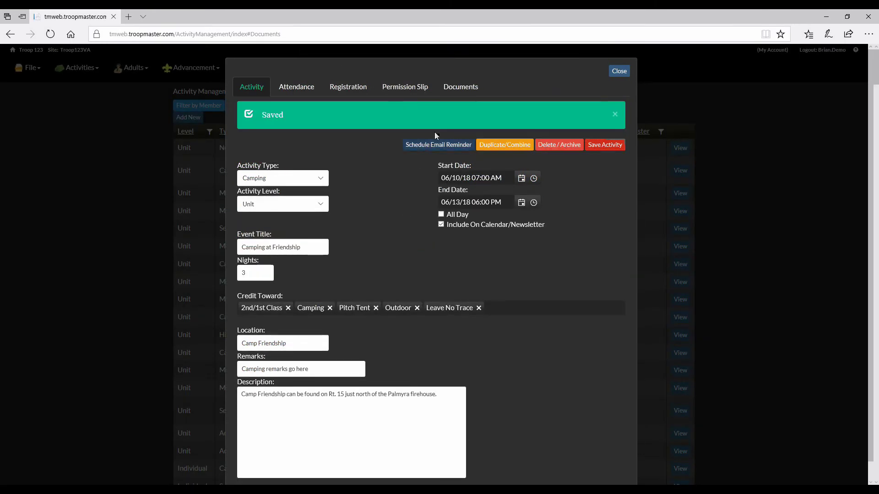
- Open the activity's documents, browse the Desktop files available for uploading a new document, and cancel the upload
{"action": "left_click", "coordinate": [461, 87]}
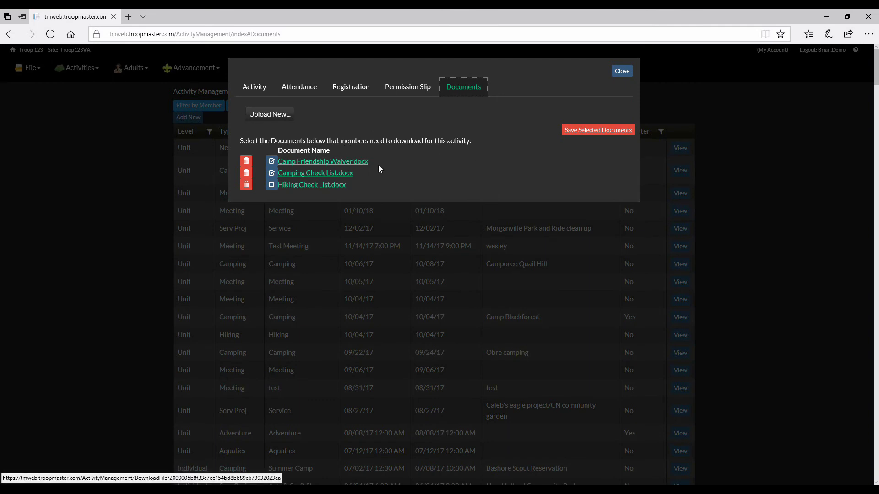
{"action": "left_click", "coordinate": [266, 115]}
{"action": "scroll", "coordinate": [137, 174], "scroll_direction": "down", "scroll_amount": 10}
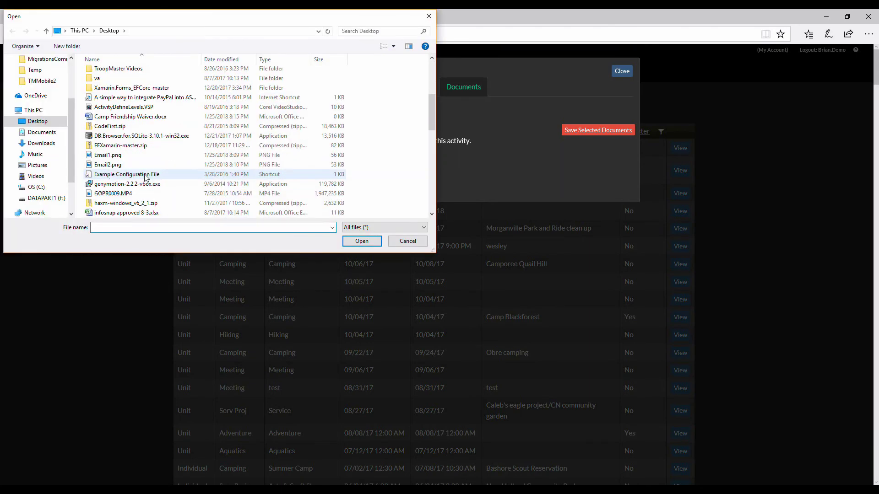
{"action": "scroll", "coordinate": [144, 177], "scroll_direction": "down", "scroll_amount": 2}
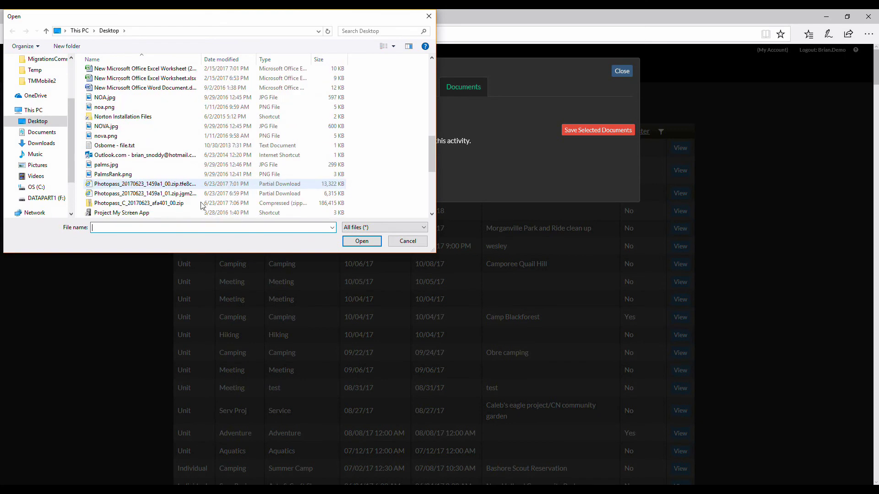
{"action": "left_click", "coordinate": [406, 242]}
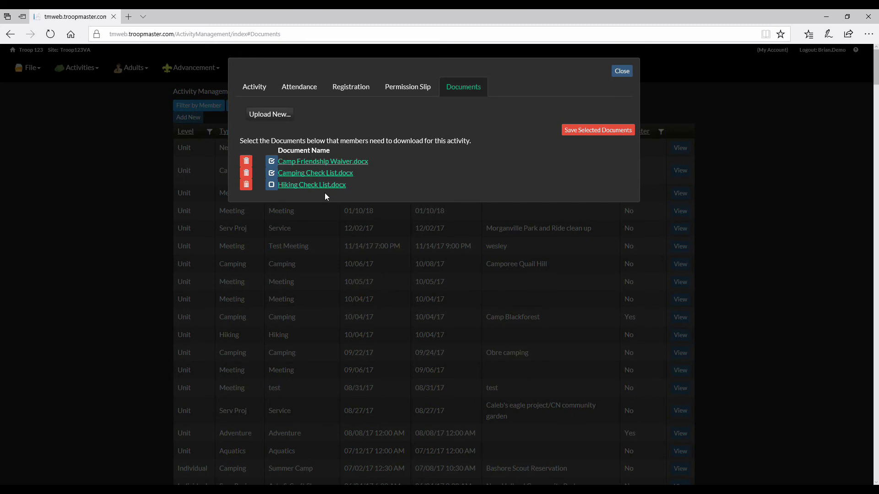
- Switch to the browser window with the event's registration page, examine its document links, and return to the activity's documents
{"action": "left_click", "coordinate": [271, 186]}
{"action": "key", "text": "alt+Tab"}
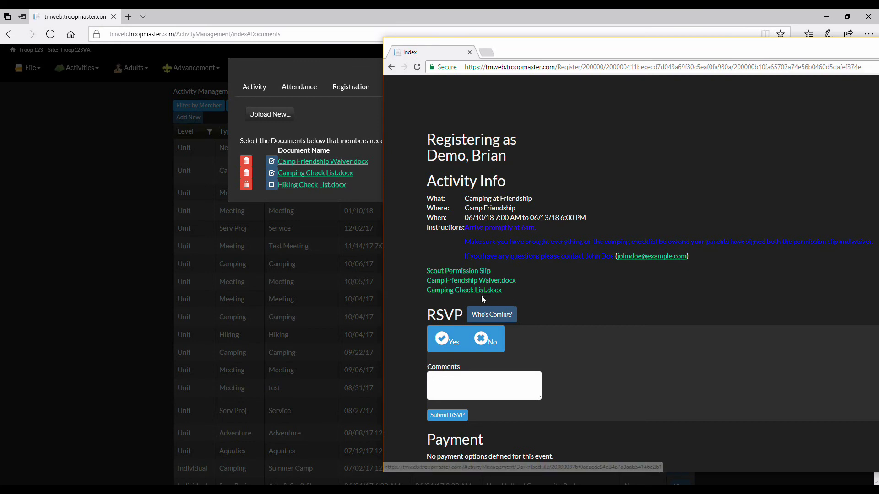
{"action": "left_click", "coordinate": [328, 108]}
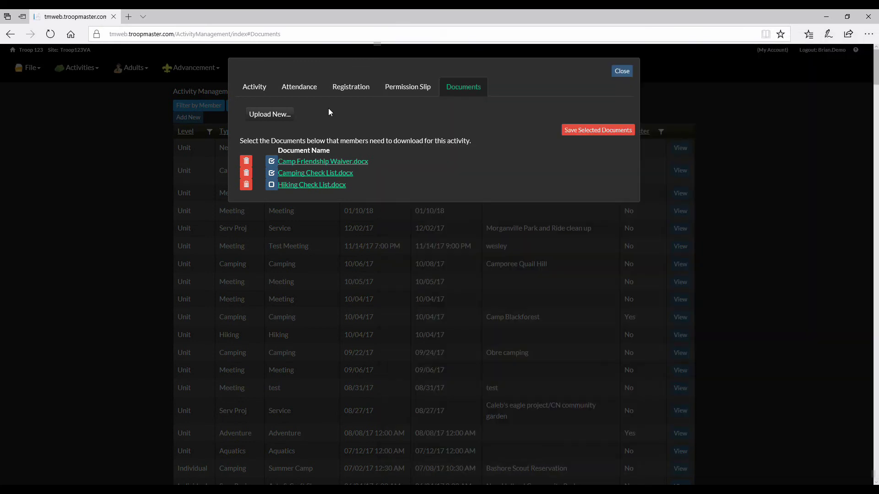
- Deselect Camp Friendship Waiver.docx, save the document selection, and check the links on the reloaded registration page
{"action": "left_click", "coordinate": [272, 161]}
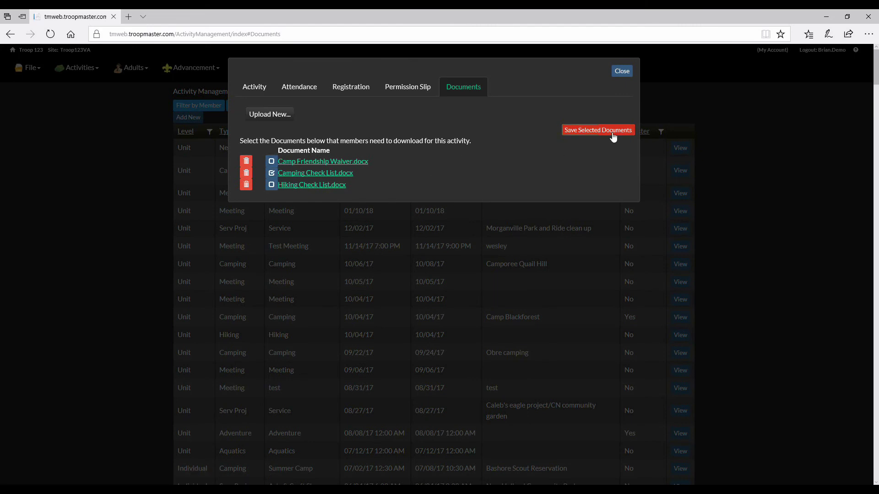
{"action": "left_click", "coordinate": [598, 131]}
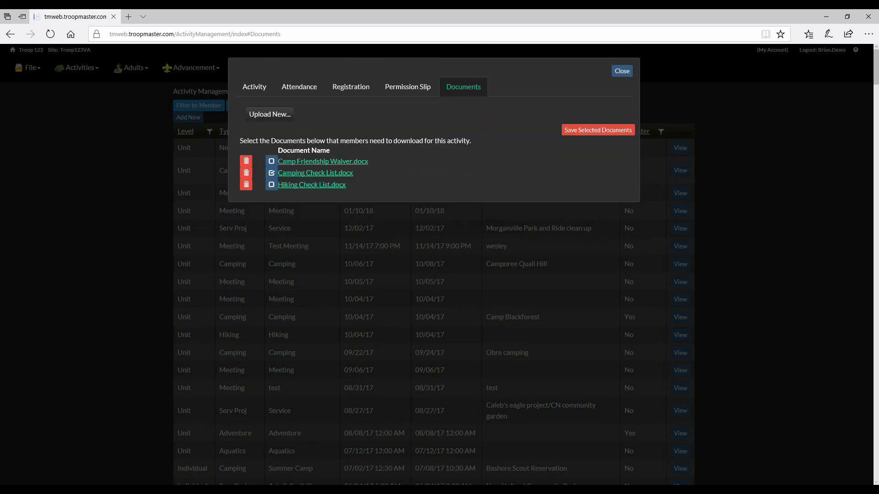
{"action": "key", "text": "alt+Tab"}
{"action": "left_click", "coordinate": [417, 67]}
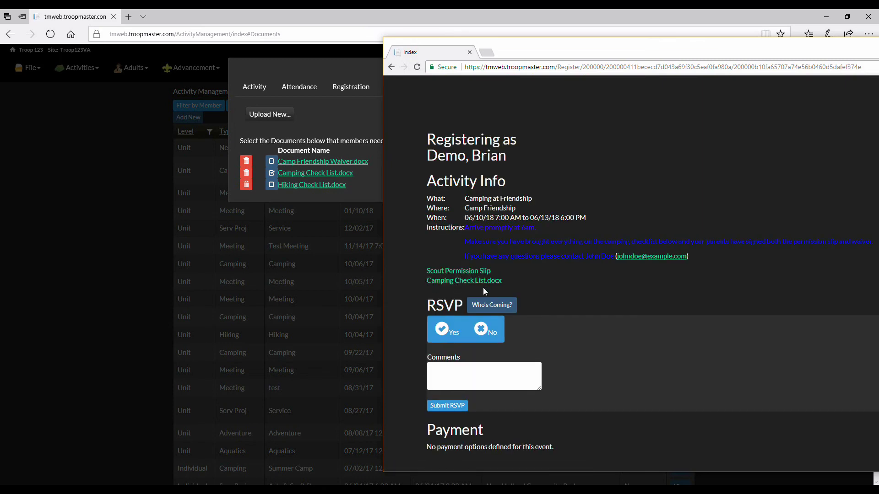
{"action": "left_click", "coordinate": [356, 126]}
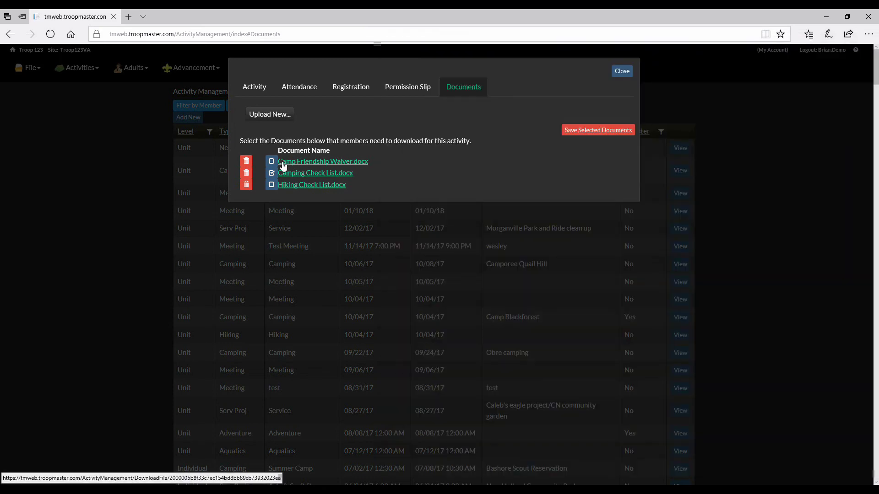
- Reselect Camp Friendship Waiver.docx, save the document selection, and reload the registration page to check its links again
{"action": "left_click", "coordinate": [271, 161]}
{"action": "left_click", "coordinate": [570, 133]}
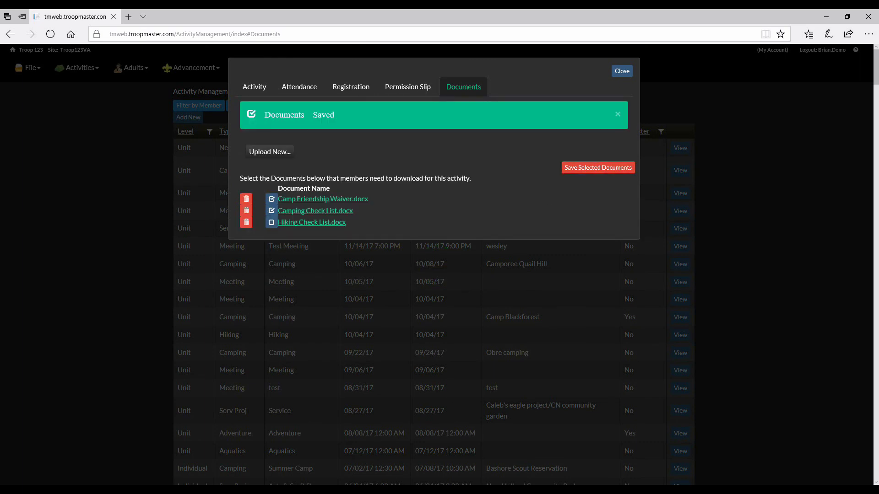
{"action": "key", "text": "alt+Tab"}
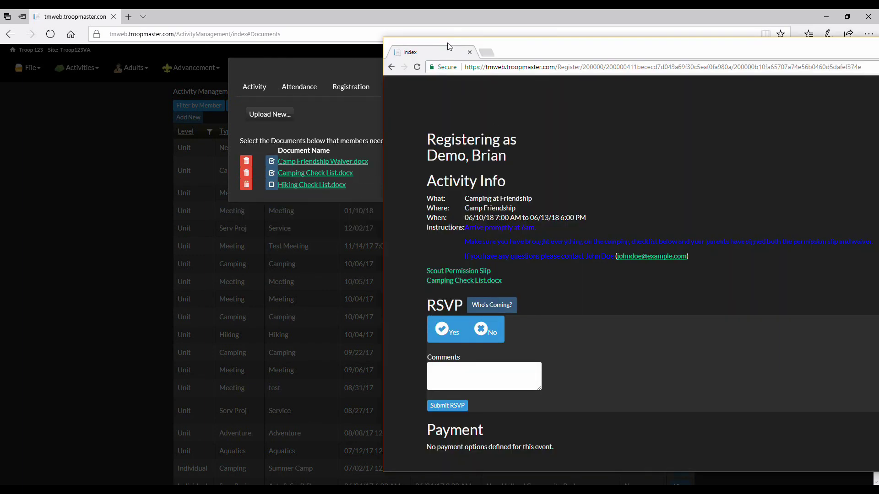
{"action": "left_click", "coordinate": [416, 67]}
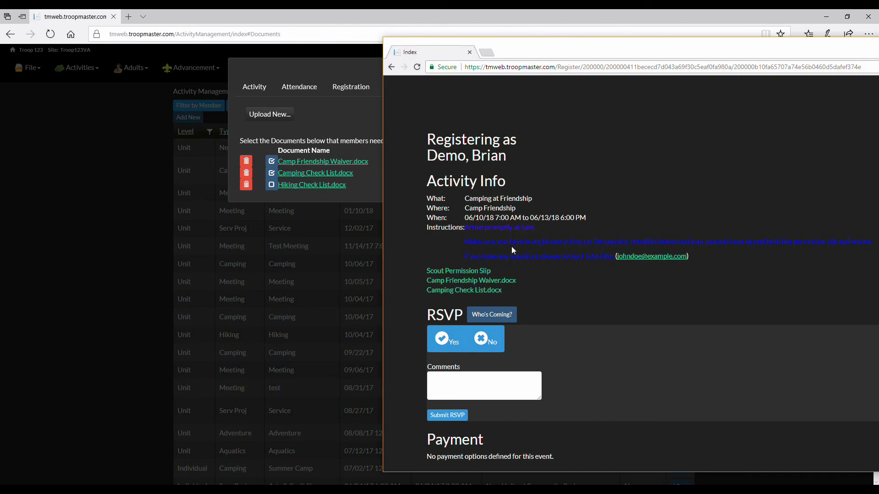
{"action": "left_click_drag", "start_coordinate": [624, 43], "coordinate": [552, 43]}
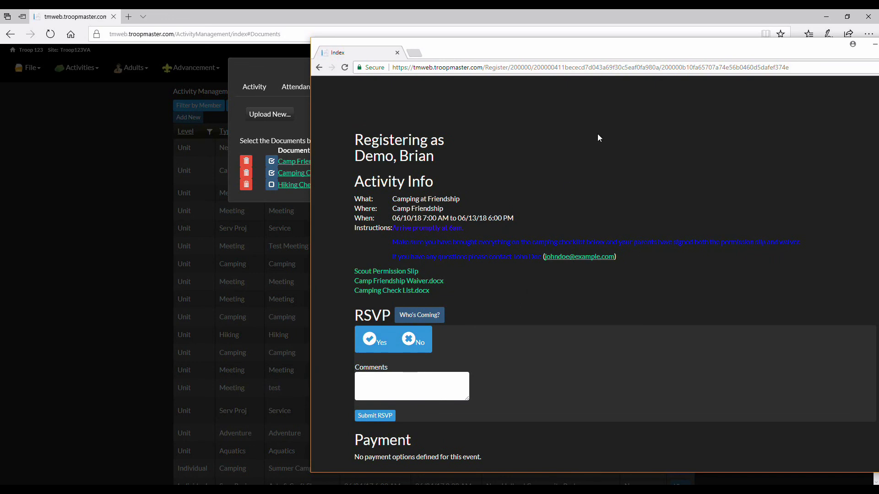
{"action": "left_click", "coordinate": [288, 66]}
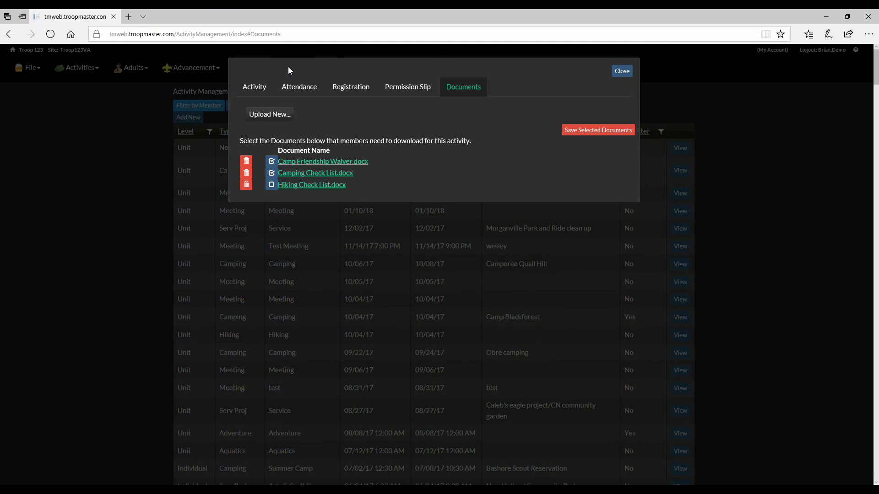
- Return to the Camping at Friendship activity's details and open its email reminder scheduling
{"action": "left_click", "coordinate": [253, 89]}
{"action": "left_click", "coordinate": [441, 107]}
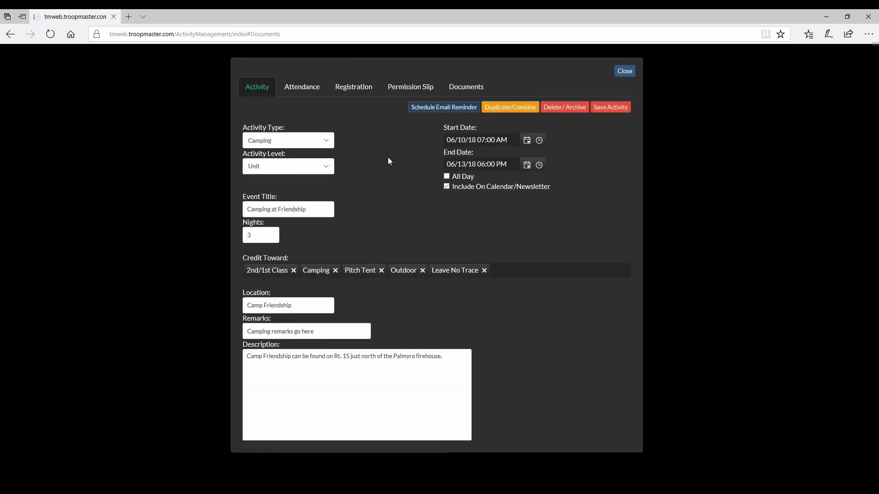